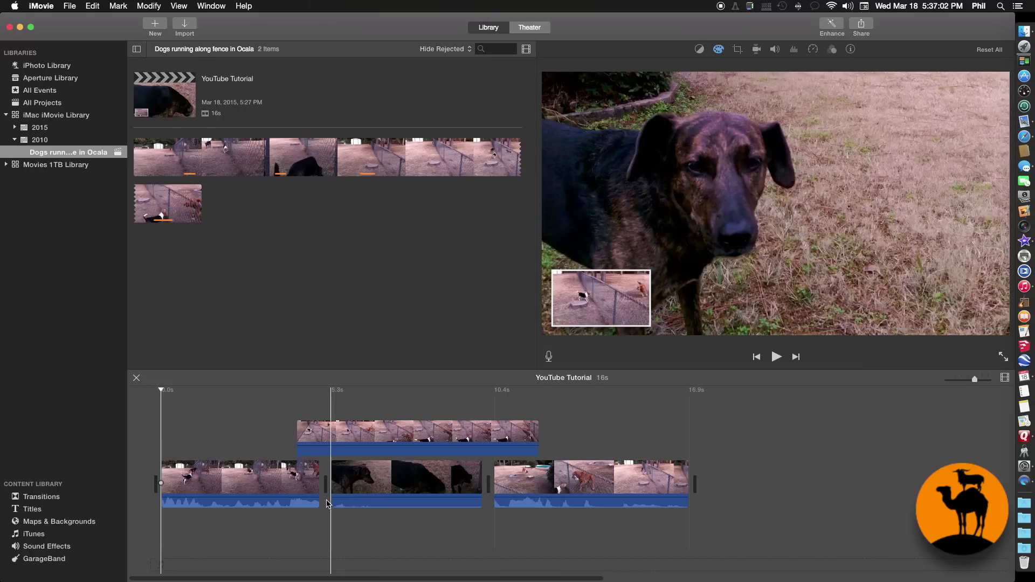
Step: Open the Precision Editor on the clip 1–2 cut and preview the frames on both sides
double_click(326, 504)
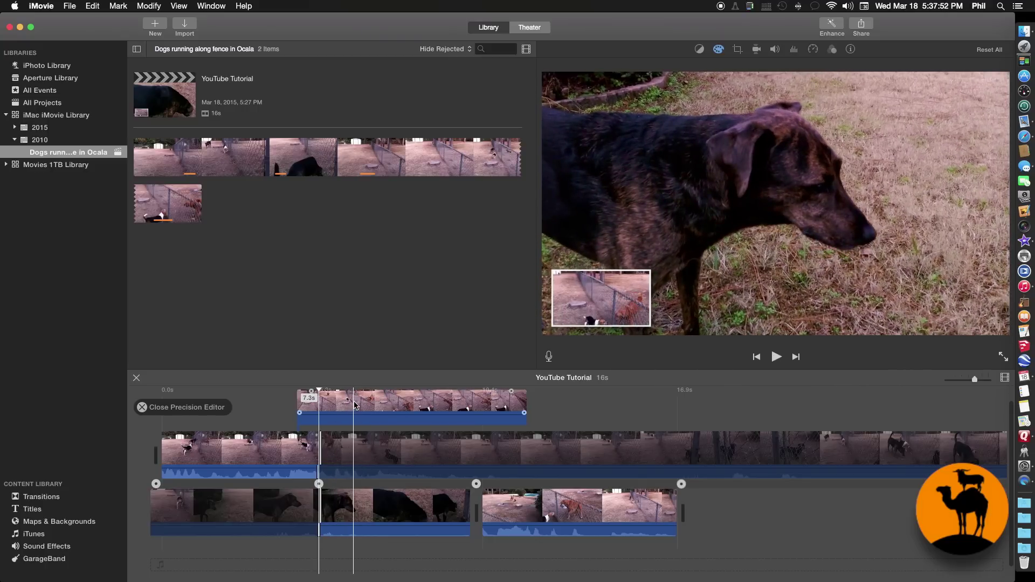
mouse_move(313, 487)
left_mouse_down()
mouse_move(305, 482)
mouse_move(318, 481)
left_mouse_up()
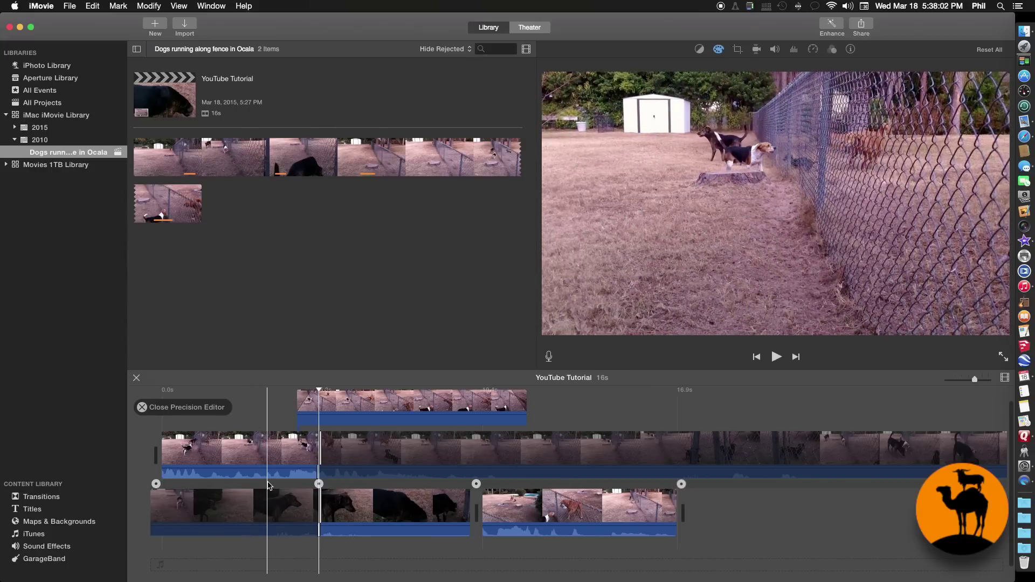
key("space")
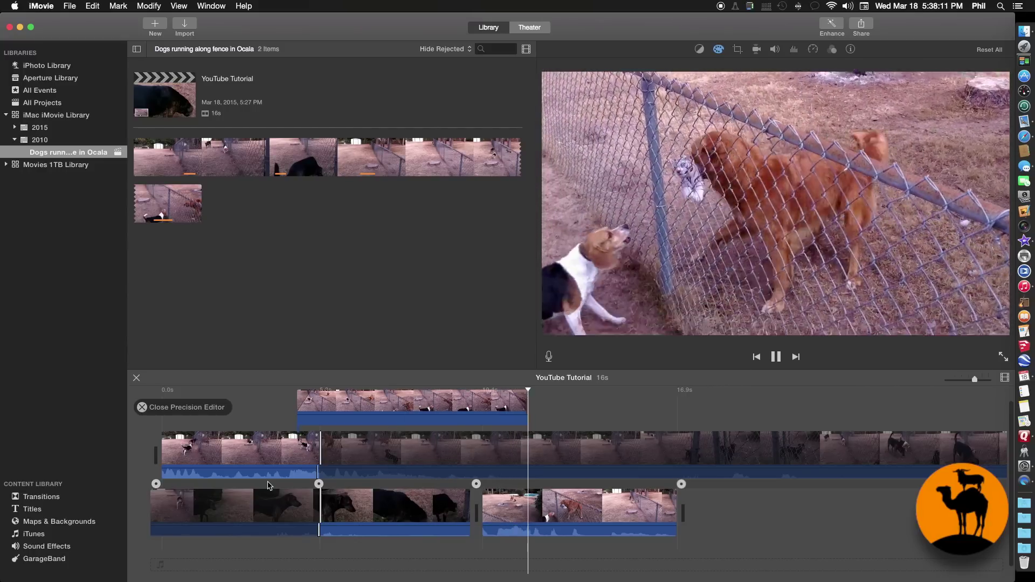
key("space")
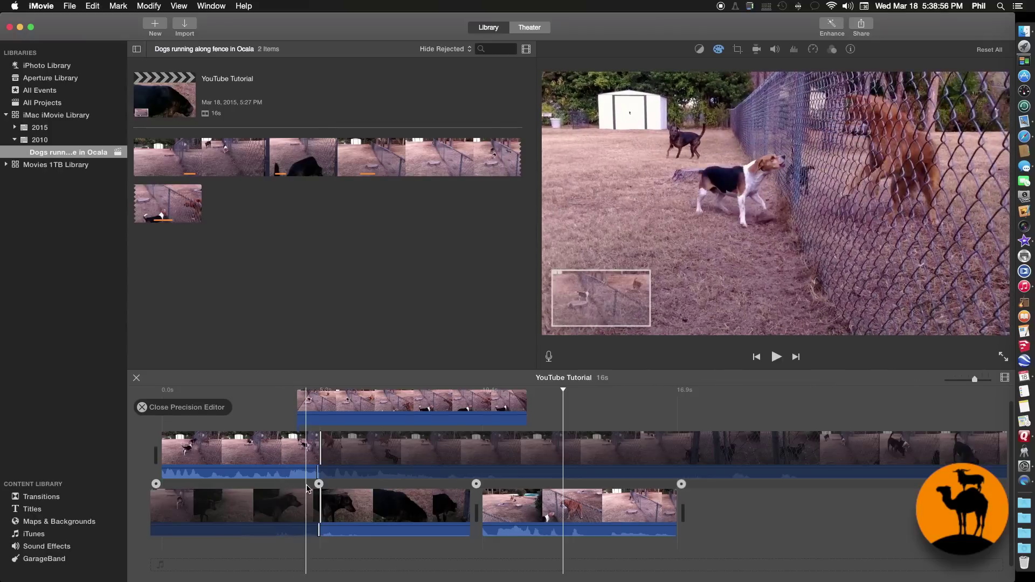
left_click(320, 449)
Step: Move the first cut later, zoom the timeline in, then pull the cut back earlier until the project runs 17s
left_click_drag(320, 449, 355, 454)
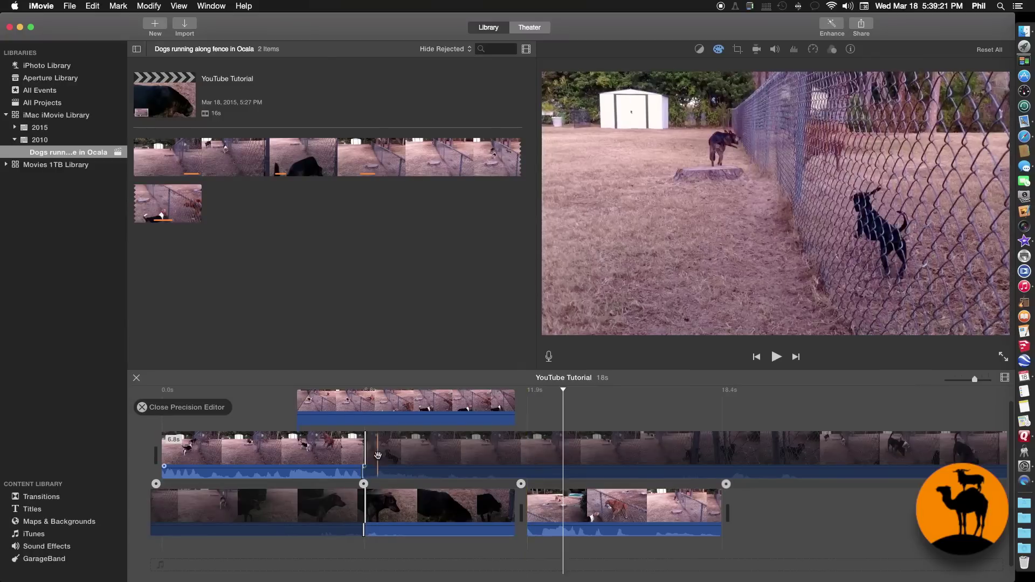
left_click_drag(975, 381, 988, 379)
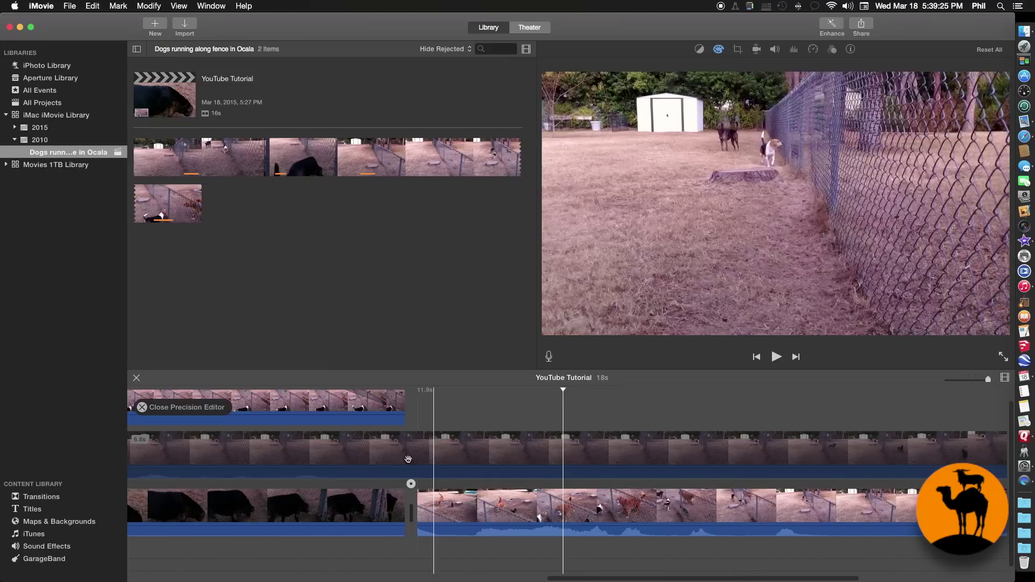
left_click_drag(408, 459, 385, 457)
left_click_drag(504, 448, 406, 452)
left_click_drag(406, 452, 385, 453)
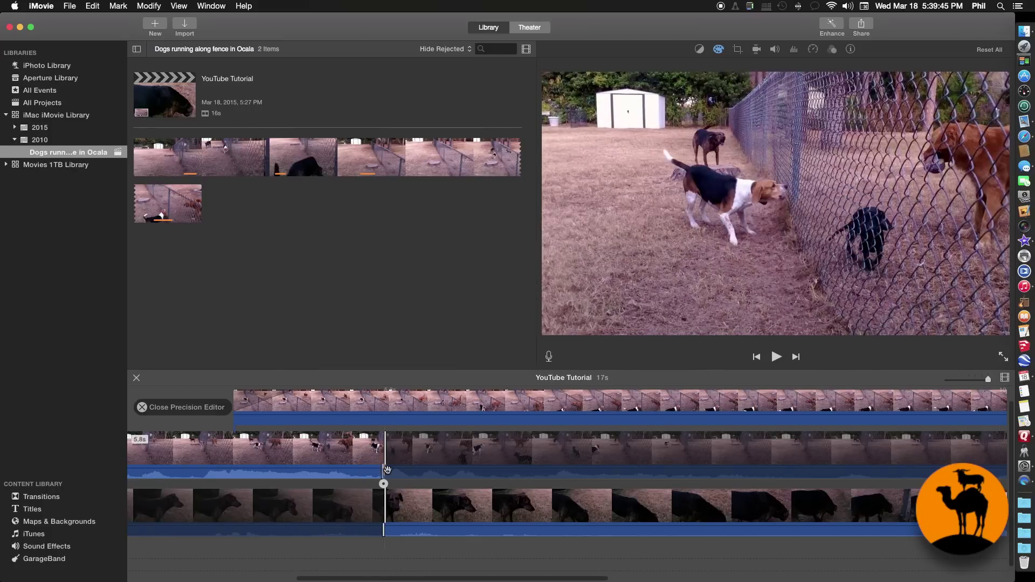
Step: Shift the cut between dog clips 1 and 2 a little to the right, keeping the project at 17 seconds
left_click_drag(383, 484, 383, 484)
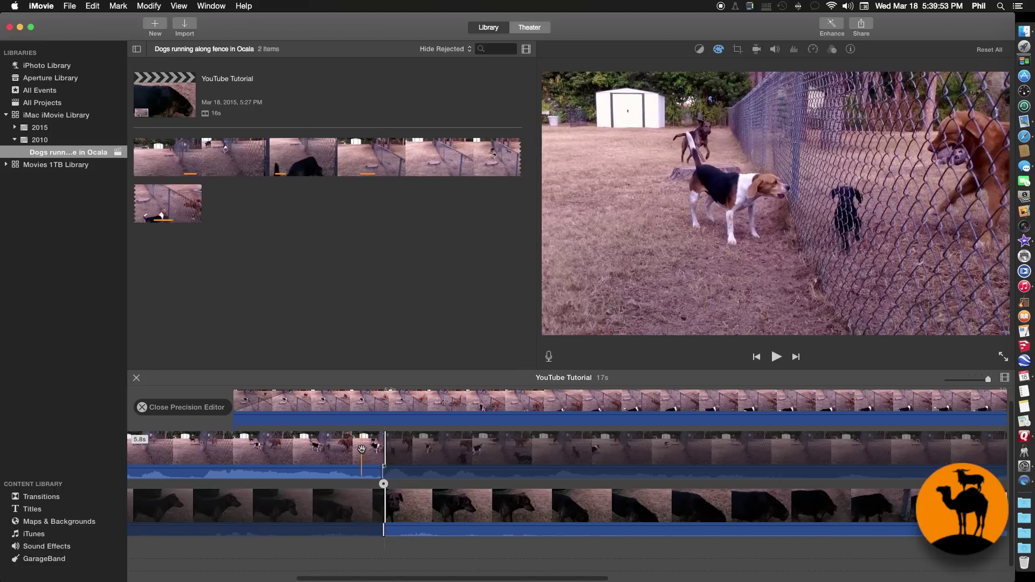
left_click_drag(361, 448, 400, 450)
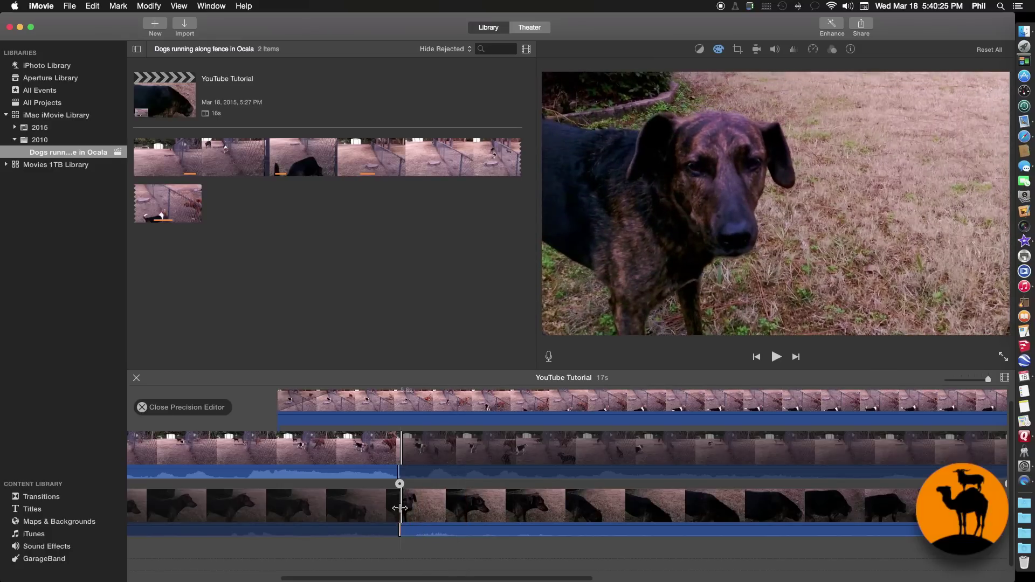
Step: Push the first cut later to about +0.6s, drop it at +0.2s, then pull it back 0.4s so clip one is 5.7s
left_click_drag(401, 506, 399, 485)
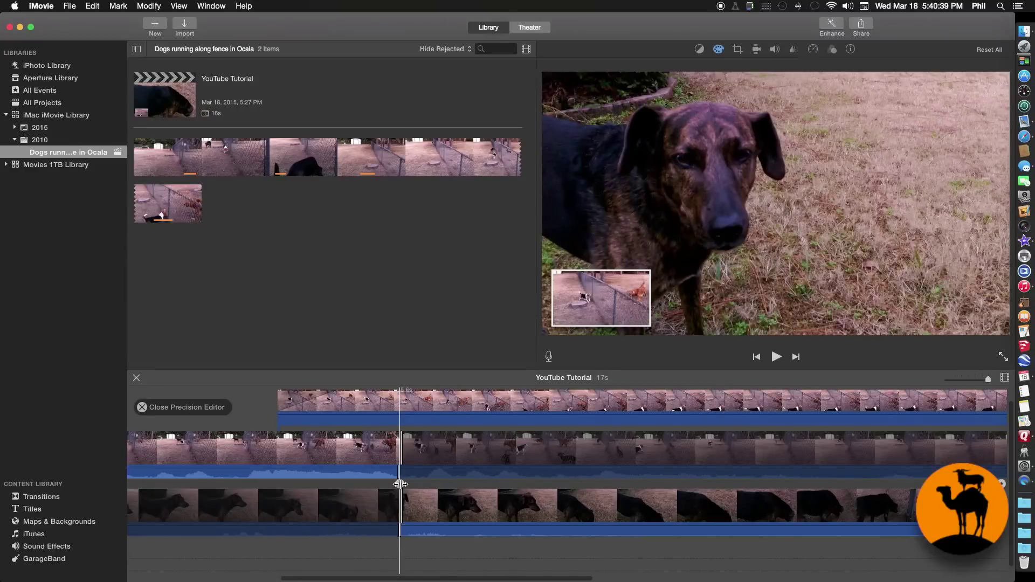
left_click_drag(400, 484, 432, 484)
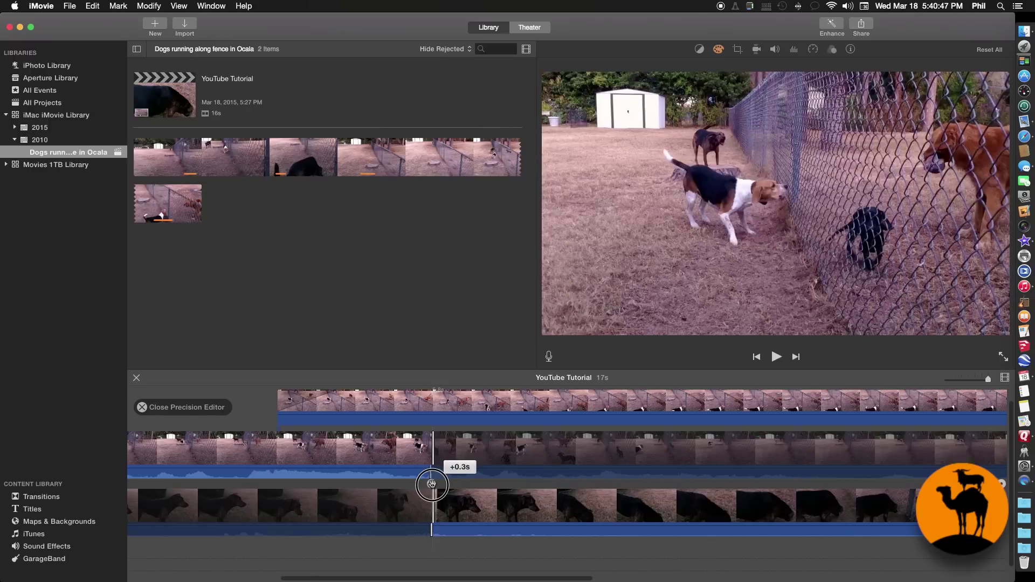
mouse_move(433, 484)
left_mouse_down()
mouse_move(478, 483)
mouse_move(423, 481)
left_mouse_up()
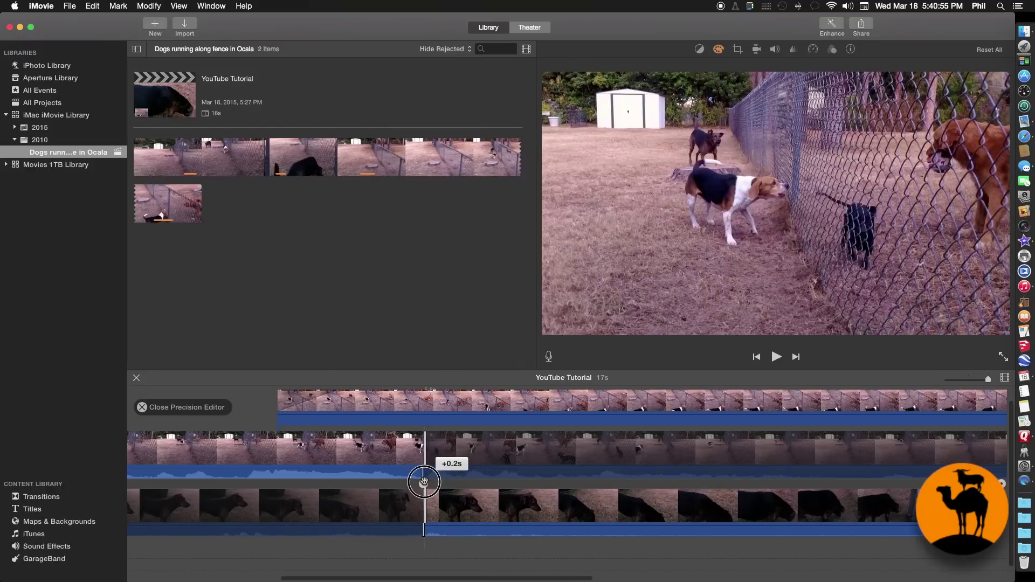
left_click_drag(423, 481, 423, 481)
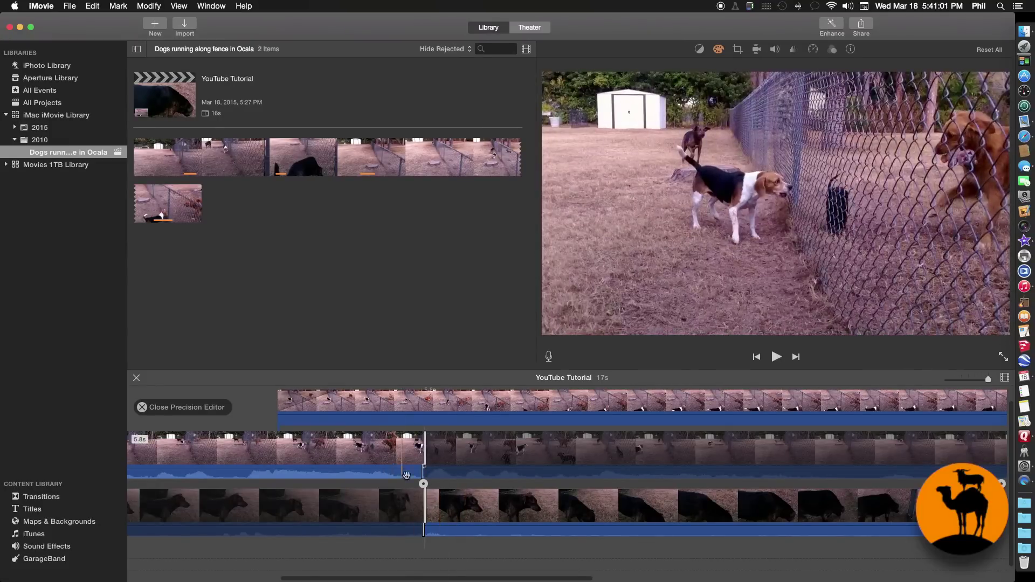
mouse_move(424, 486)
left_mouse_down()
mouse_move(378, 485)
mouse_move(455, 484)
mouse_move(420, 481)
left_mouse_up()
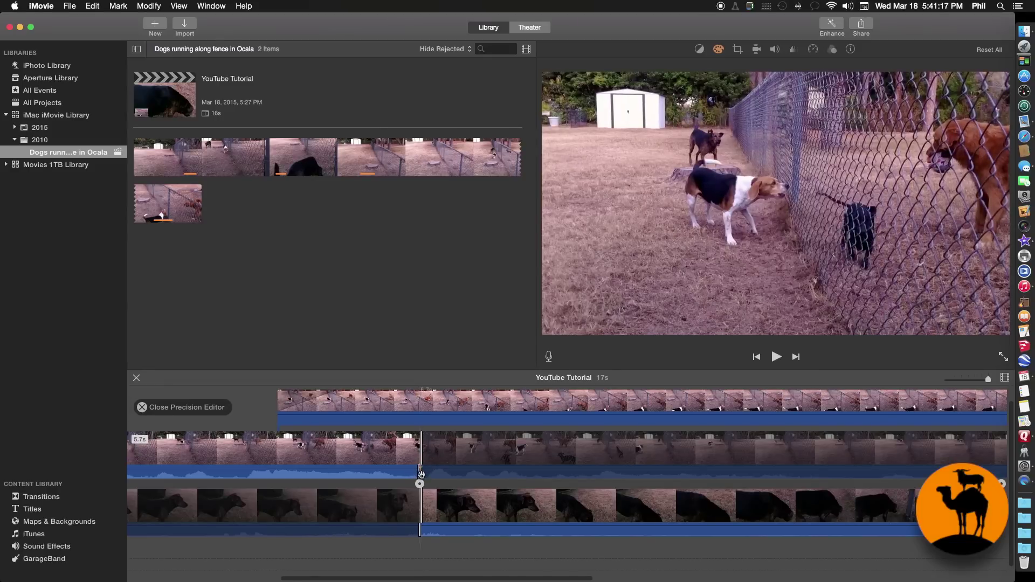
left_click(412, 480)
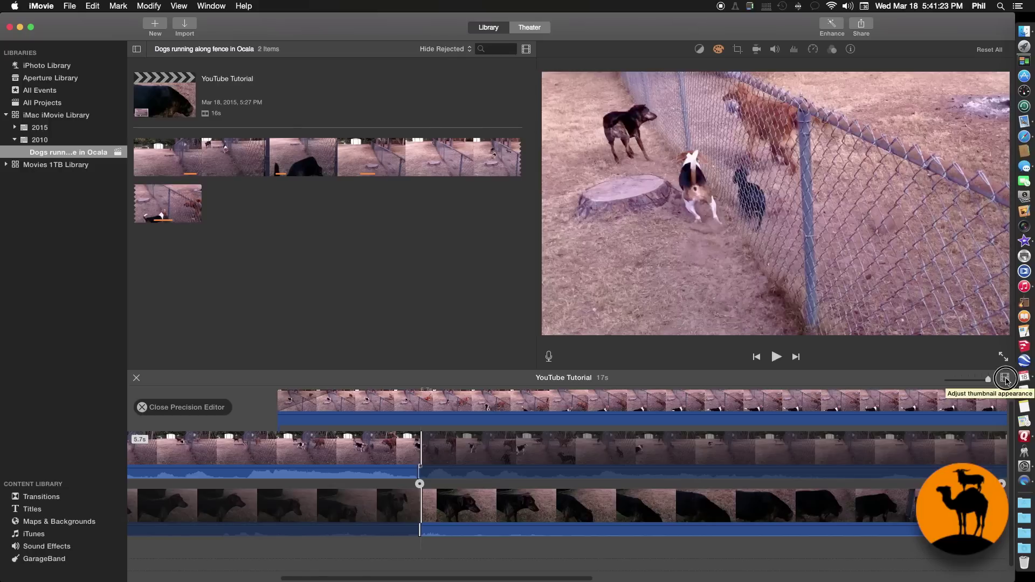
left_click(1006, 379)
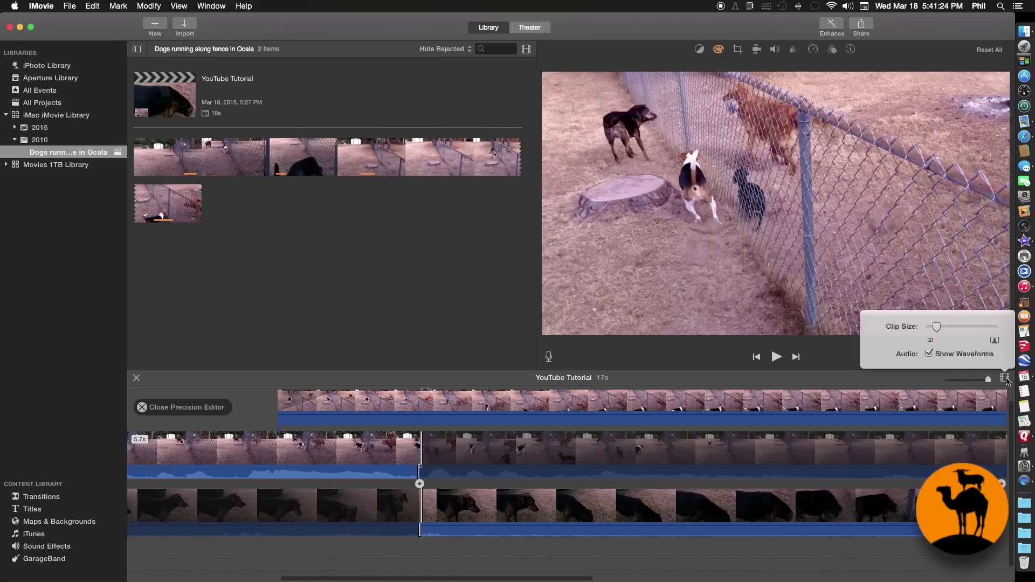
left_click(929, 353)
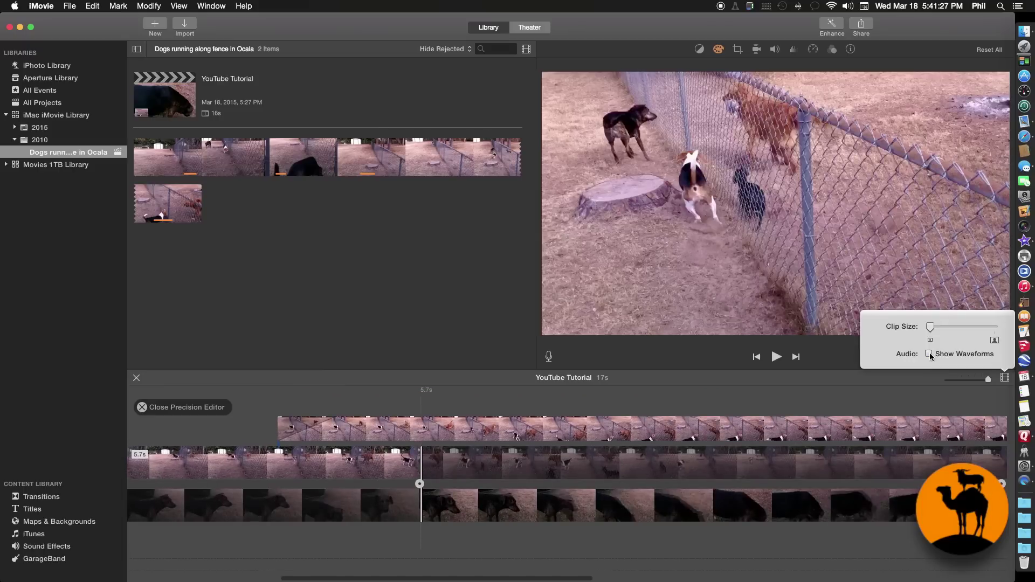
left_click(929, 353)
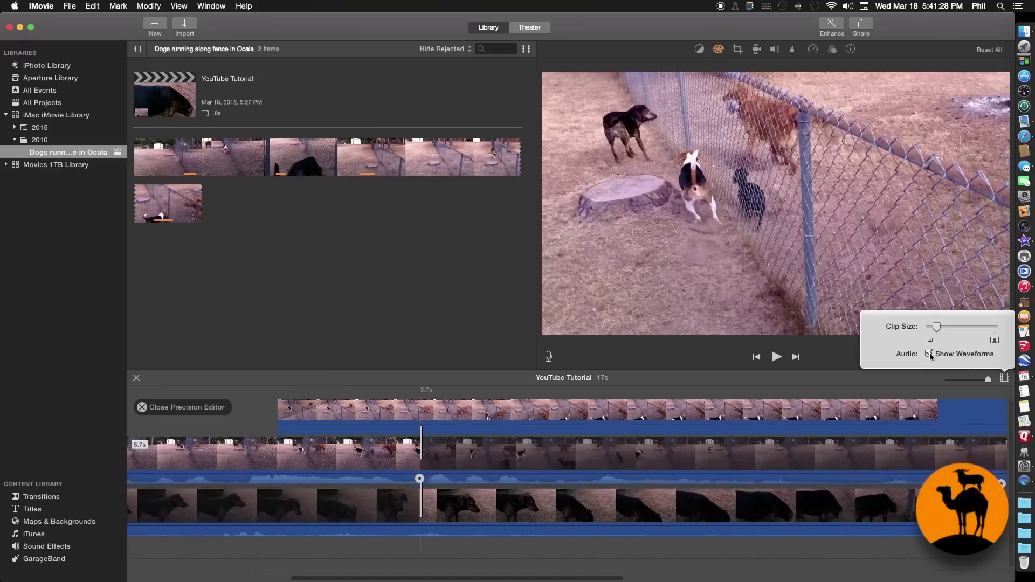
left_click(1005, 380)
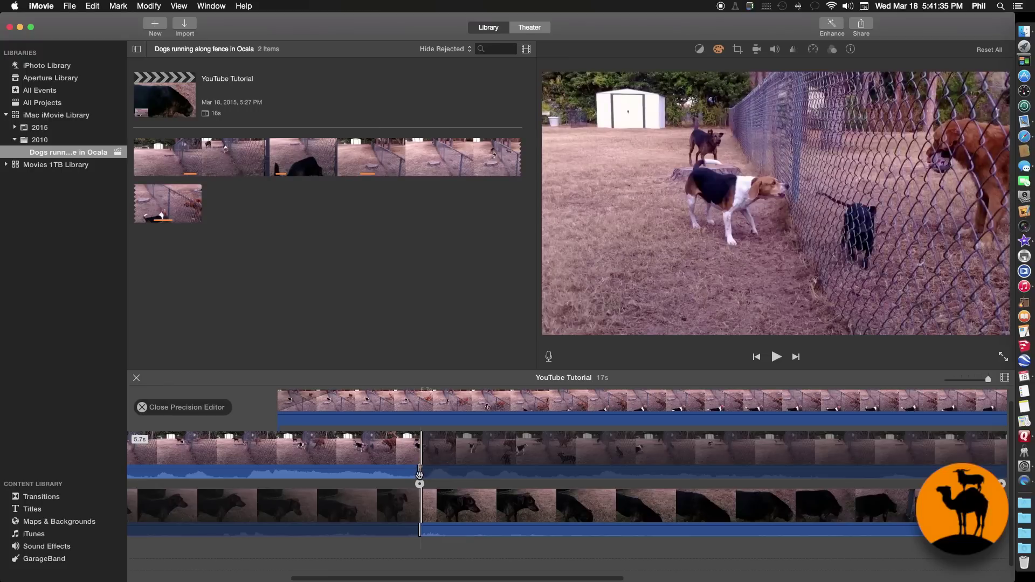
left_click_drag(419, 477, 335, 475)
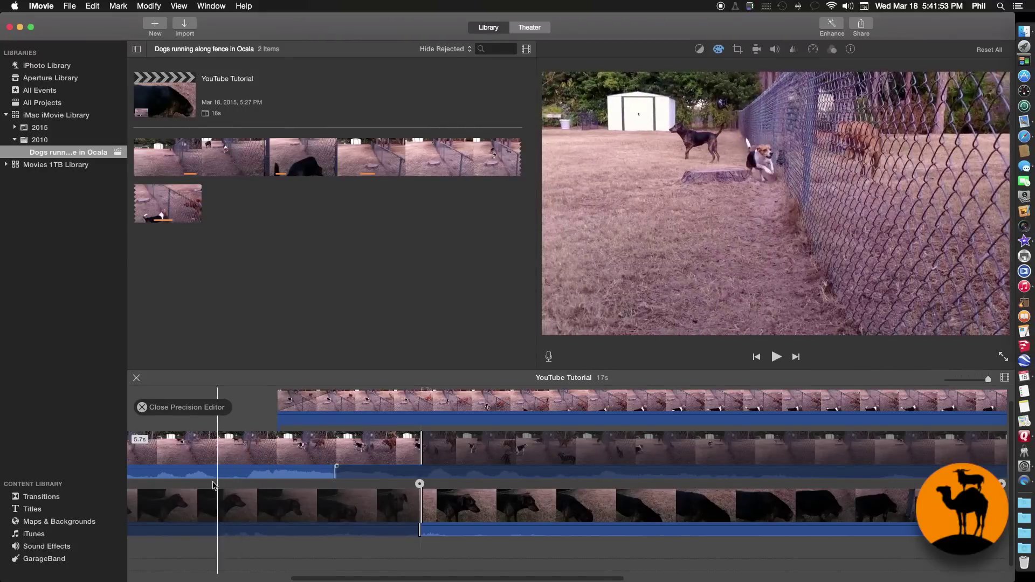
Step: Play the split-edit transition between the first two dog clips, then stop playback
key("space")
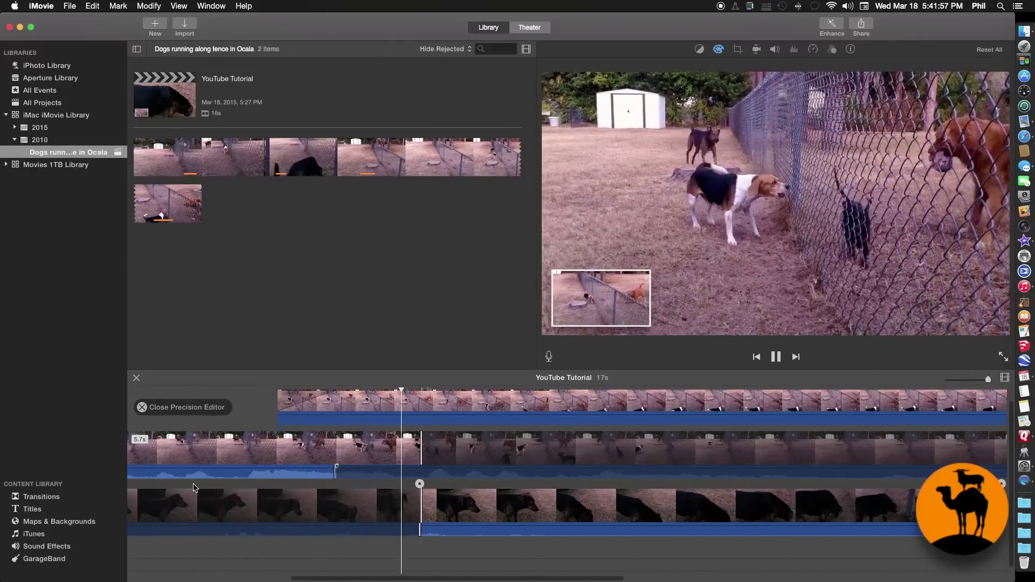
key("space")
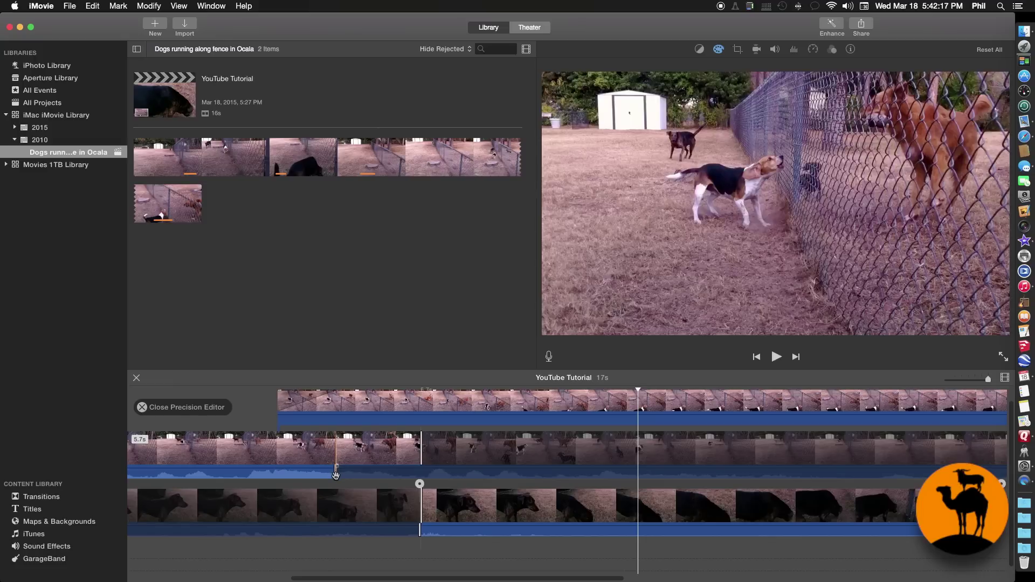
Step: Set the beagle clip to 5.6s at its cut, preview the edit, and move its audio fade-out earlier
left_click_drag(335, 474, 522, 478)
key("space")
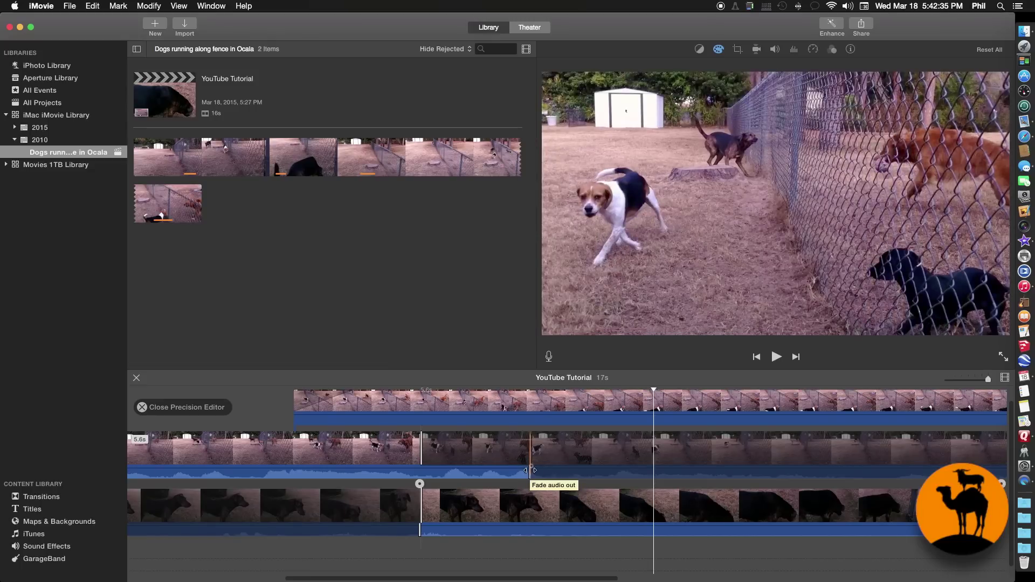
left_click_drag(530, 470, 450, 475)
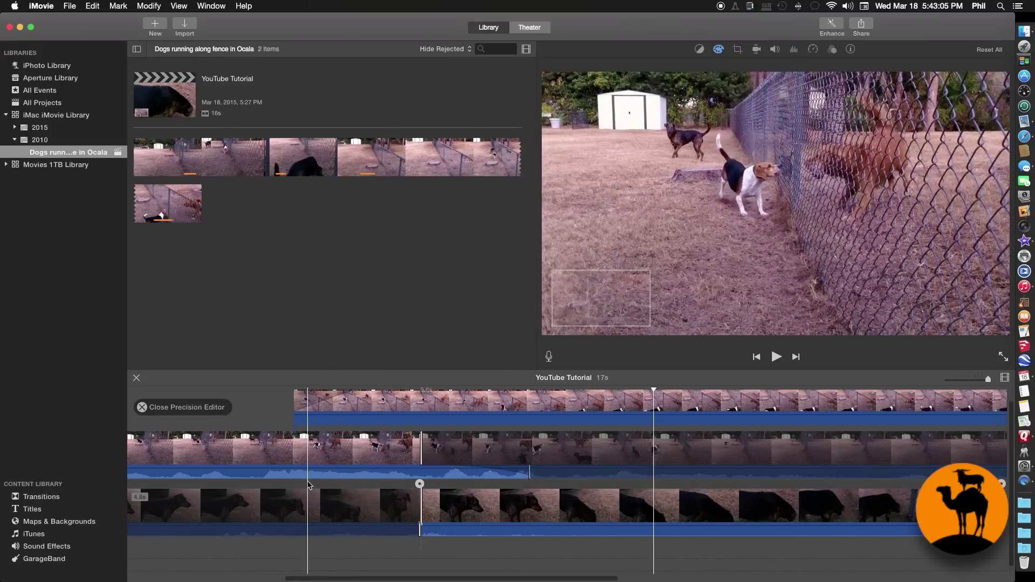
Step: Preview the edit, then drag the beagle clip's audio end back toward the cut for a longer fade-out
key("space")
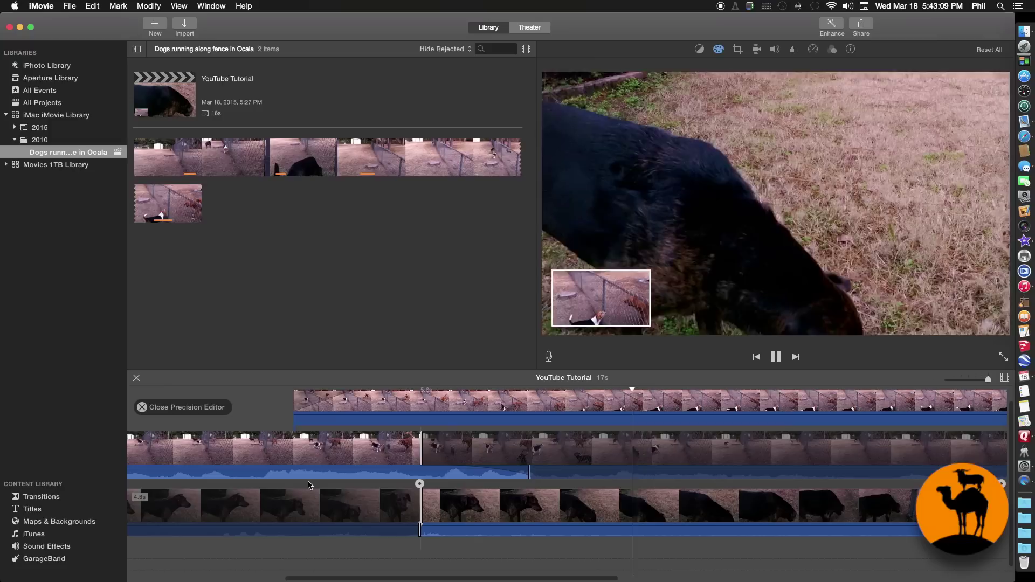
key("space")
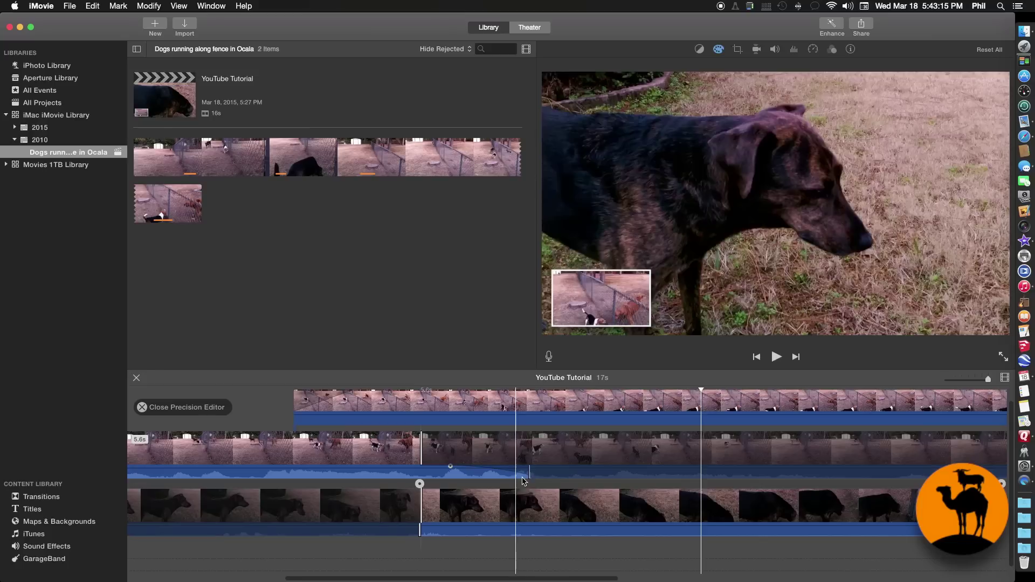
left_click_drag(530, 474, 430, 471)
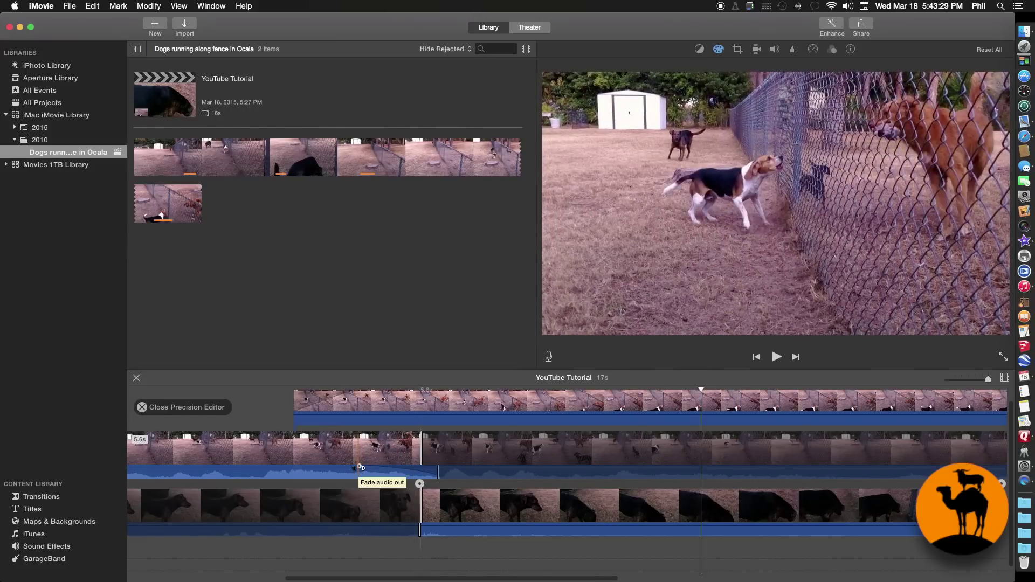
Step: Carry the beagle clip's audio past the cut and start the black-dog clip's audio earlier so they overlap
mouse_move(358, 468)
left_mouse_down()
mouse_move(430, 469)
mouse_move(379, 467)
left_mouse_up()
left_click_drag(448, 473, 497, 474)
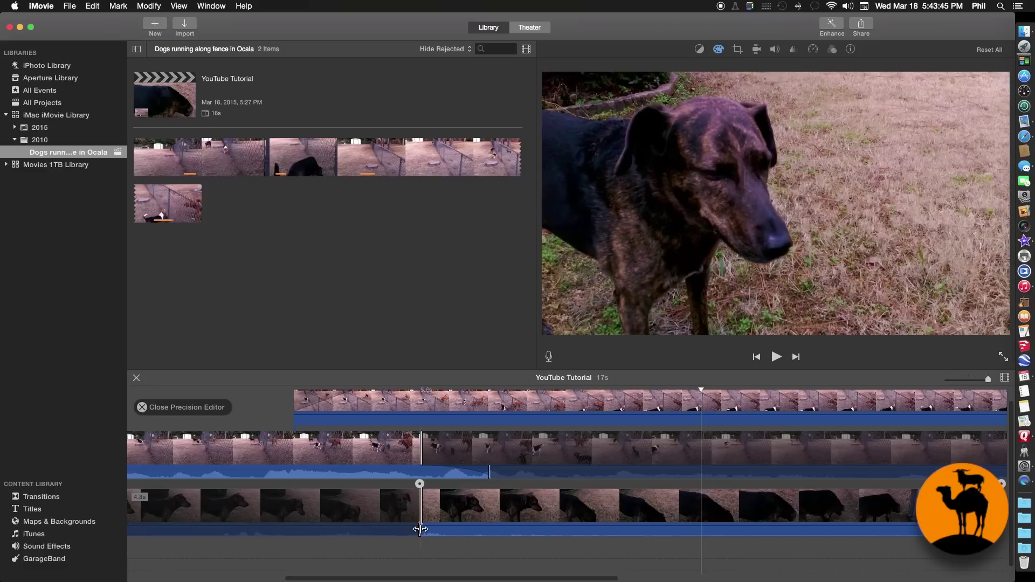
mouse_move(420, 529)
left_mouse_down()
mouse_move(469, 531)
mouse_move(368, 528)
mouse_move(489, 532)
mouse_move(374, 533)
mouse_move(455, 531)
left_mouse_up()
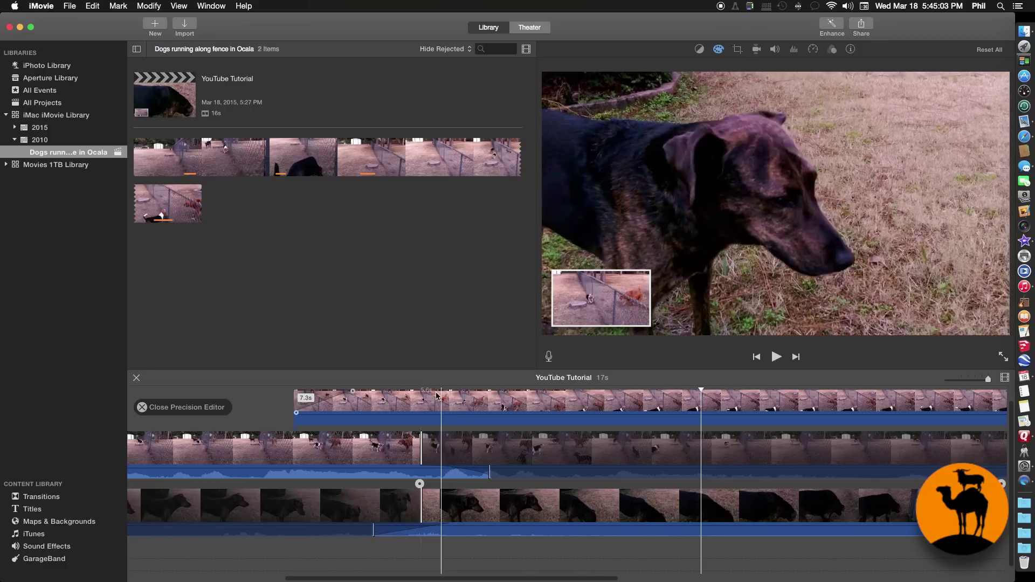
Step: Slide the cutaway clip above the beagle clip earlier, then slightly later to set its start point
left_click_drag(447, 404, 424, 402)
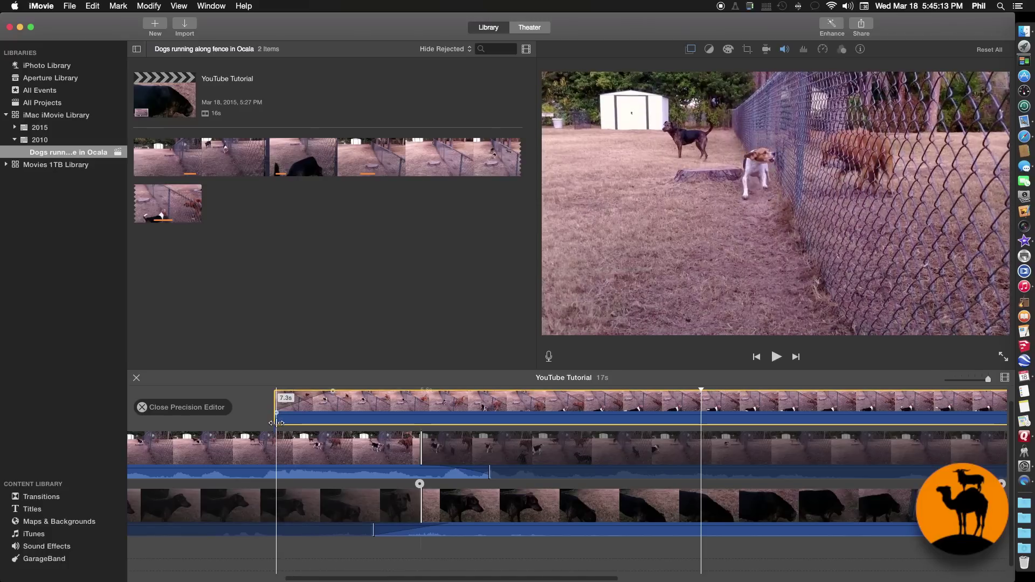
key("XF86AudioLowerVolume")
key("XF86AudioLowerVolume")
key("XF86AudioLowerVolume")
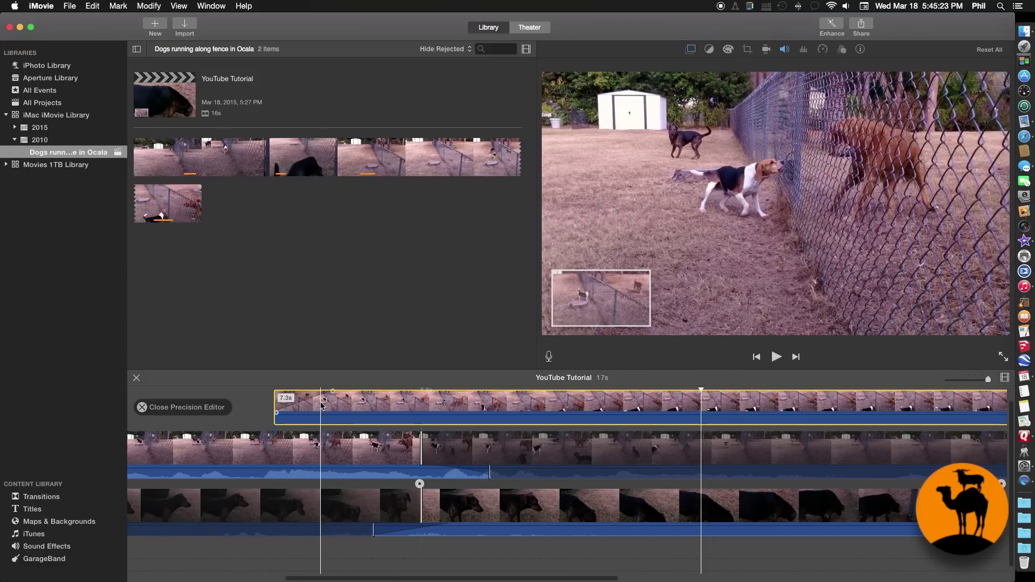
left_click_drag(321, 405, 354, 408)
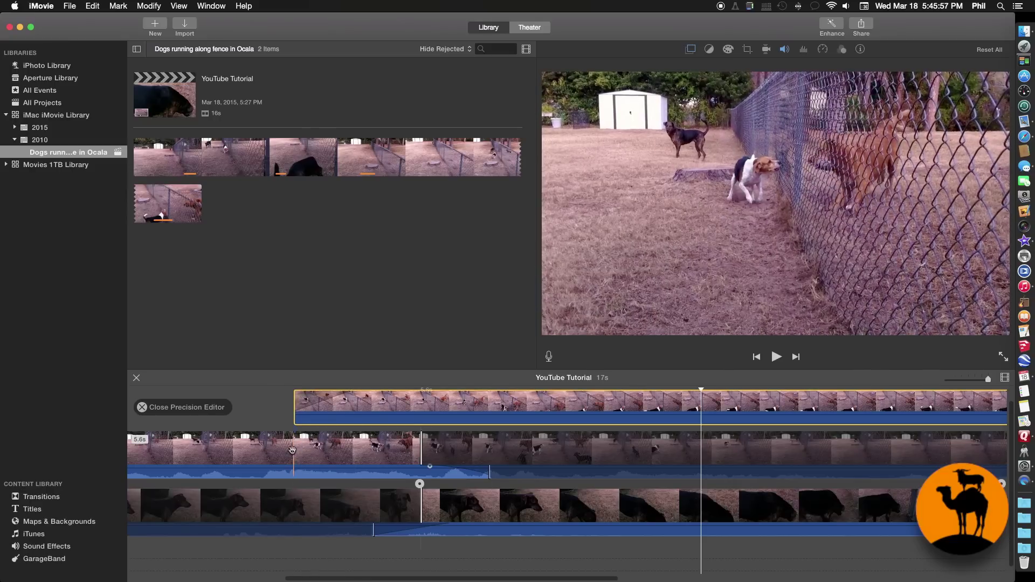
mouse_move(336, 406)
left_mouse_down()
mouse_move(393, 403)
mouse_move(318, 404)
mouse_move(331, 407)
left_mouse_up()
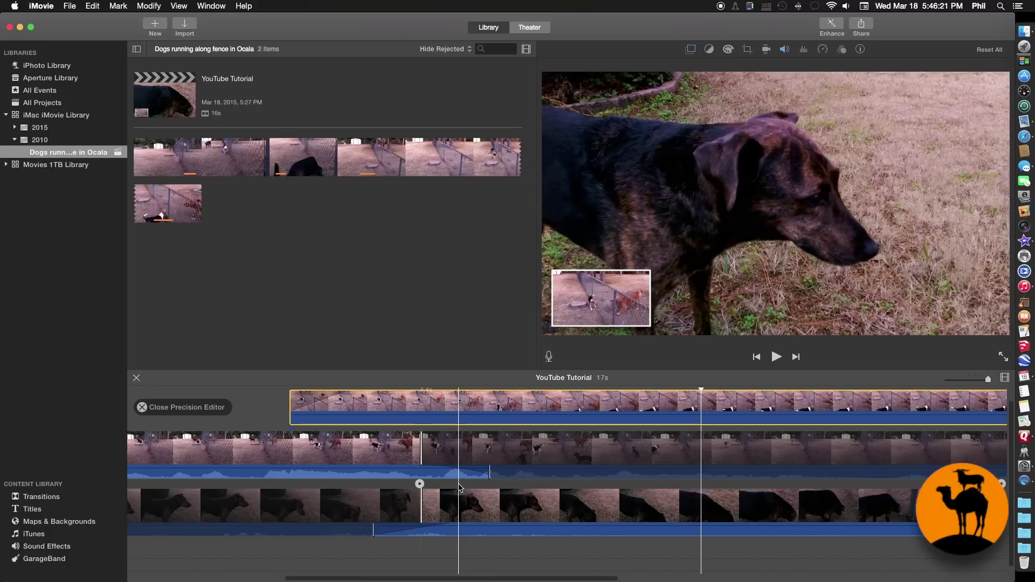
Step: Go to the next edit point and shorten the black-dog clip to 4.8s
scroll(459, 487, "right", 10)
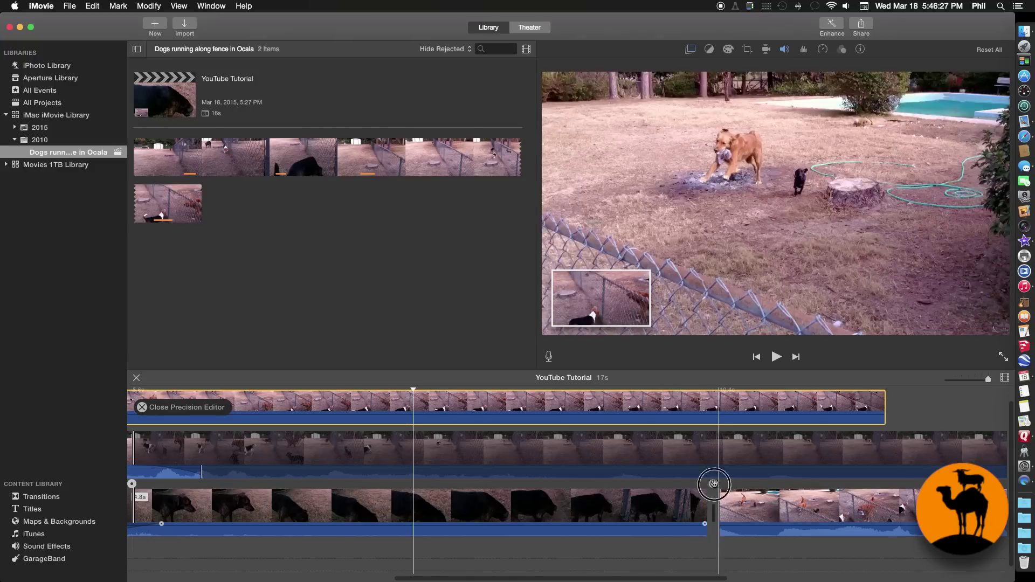
left_click(714, 485)
left_click_drag(715, 487, 582, 480)
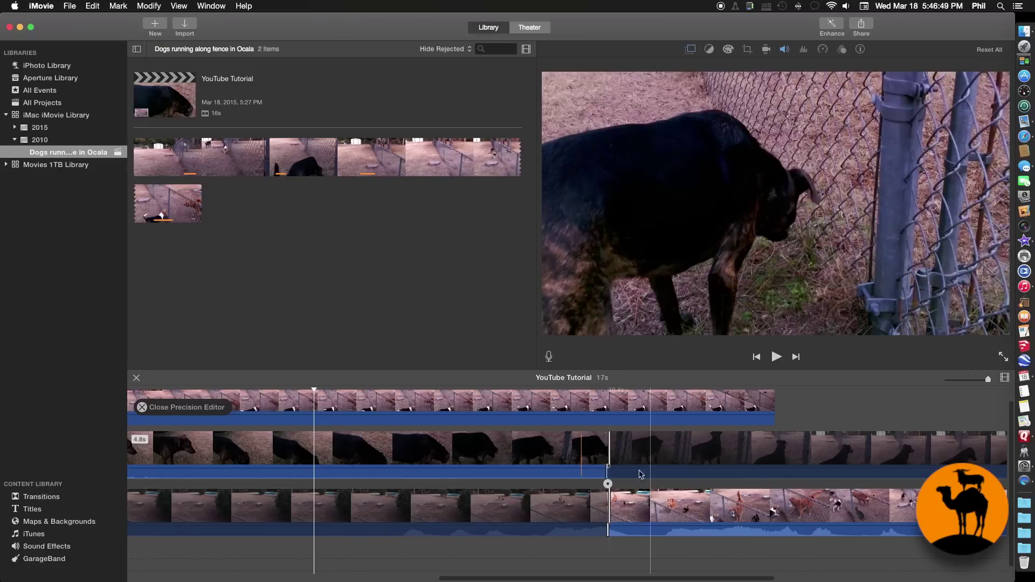
scroll(660, 473, "right", 1)
scroll(660, 473, "right", 15)
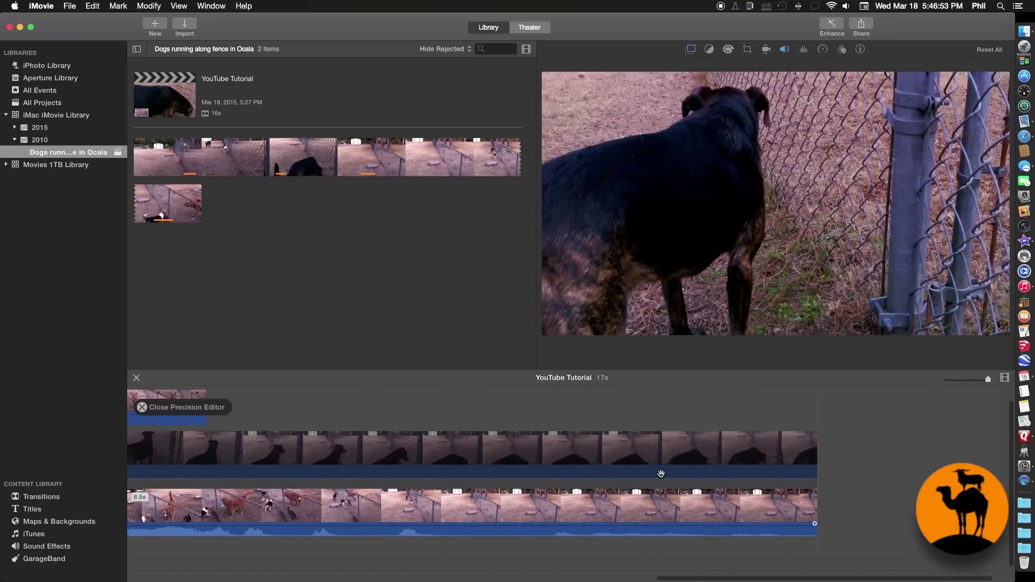
scroll(661, 473, "right", 2)
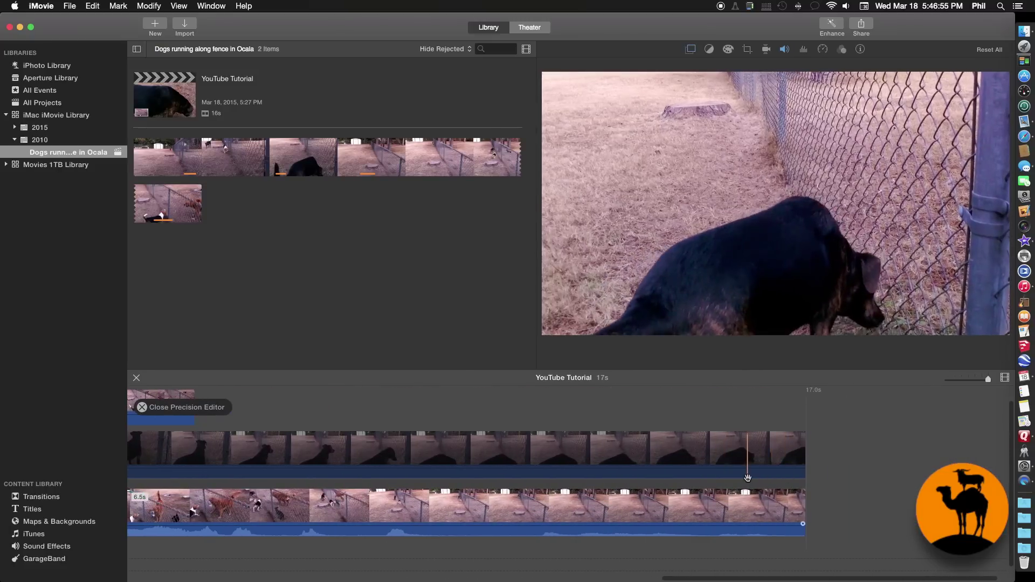
left_click(505, 578)
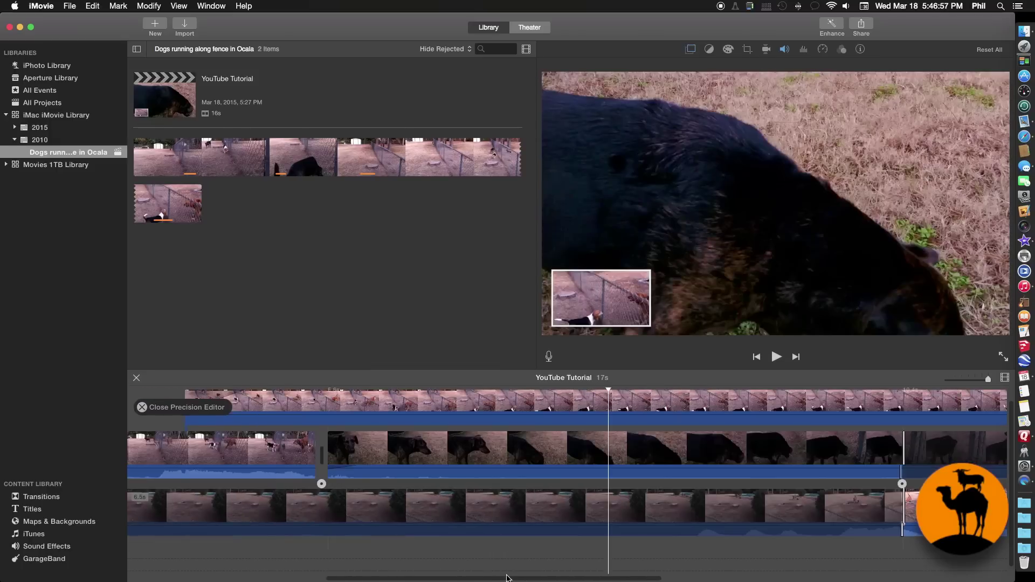
Step: Move the opening beagle clip's start point so the project runs 18 seconds, then close the Precision Editor
left_click_drag(509, 578, 313, 577)
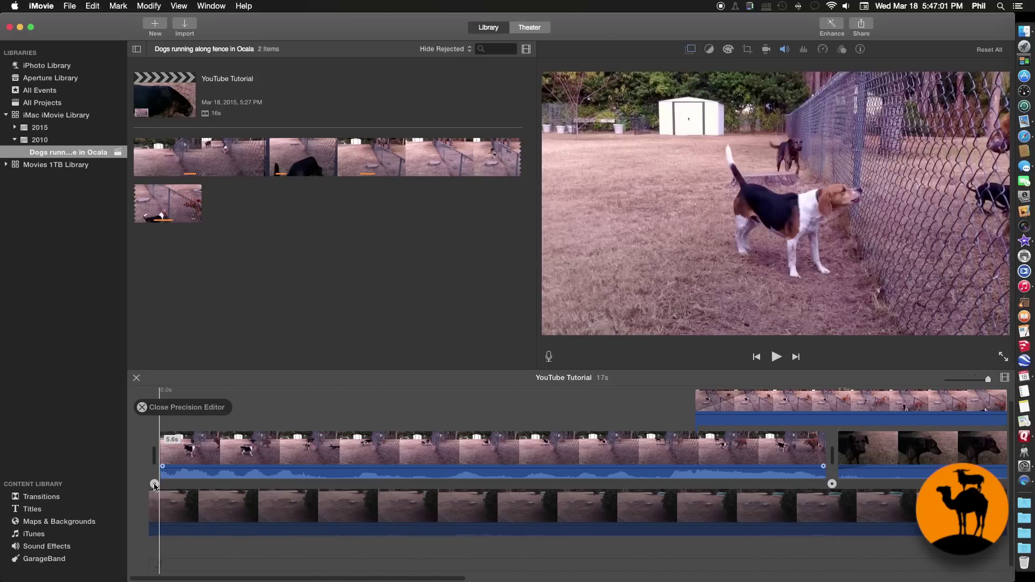
left_click(155, 484)
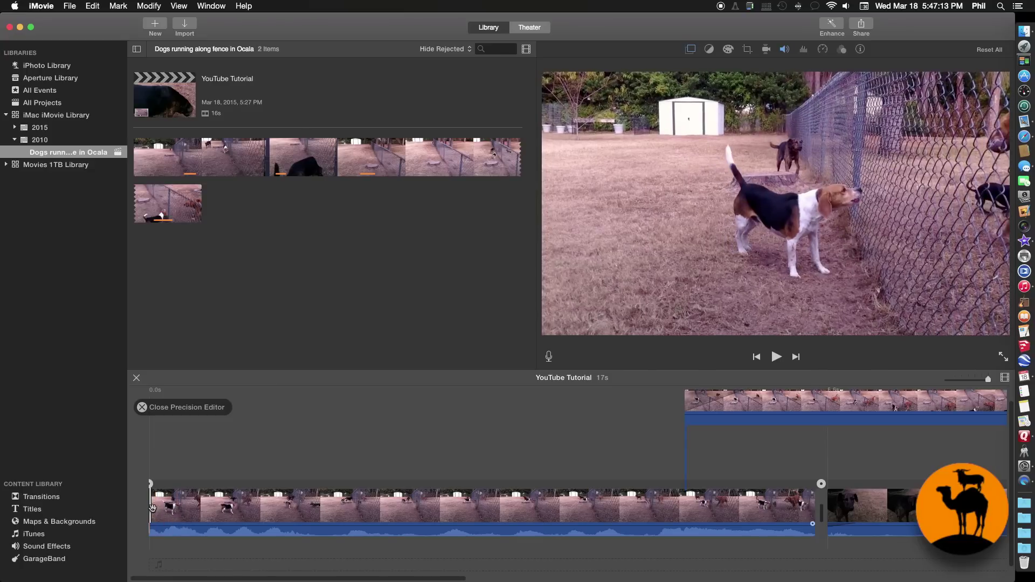
left_click_drag(158, 507, 339, 517)
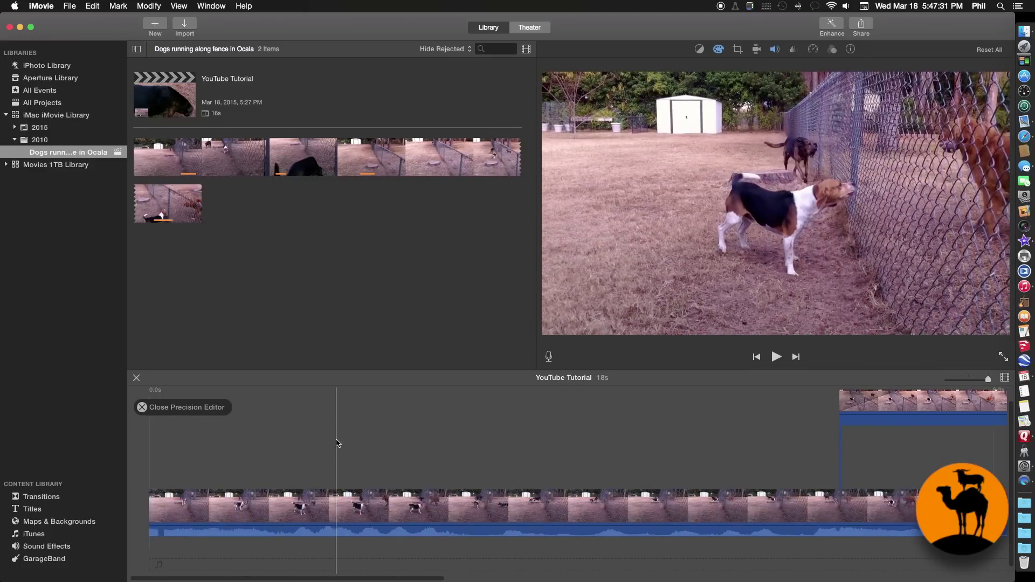
key("Return")
scroll(336, 443, "right", 10)
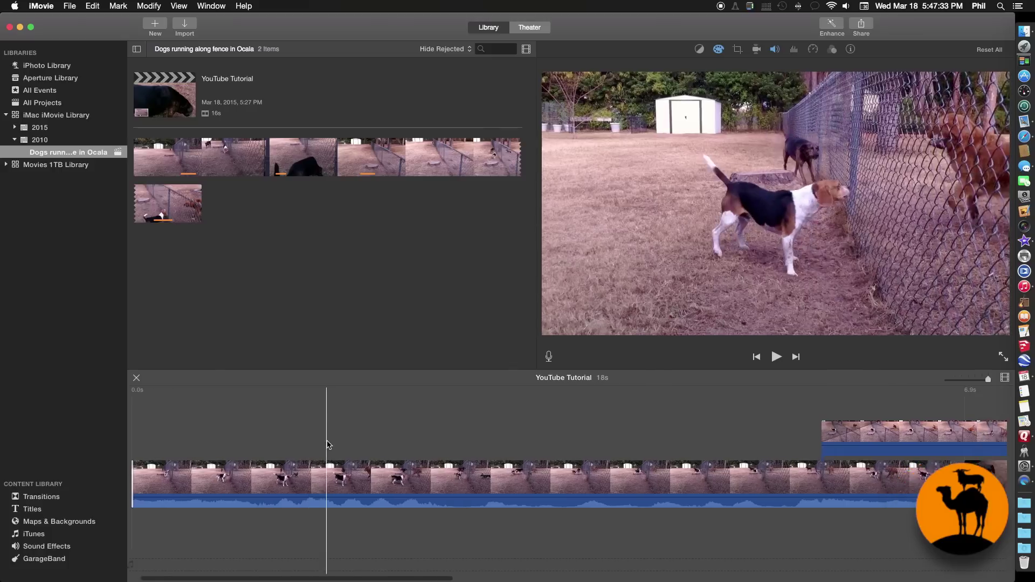